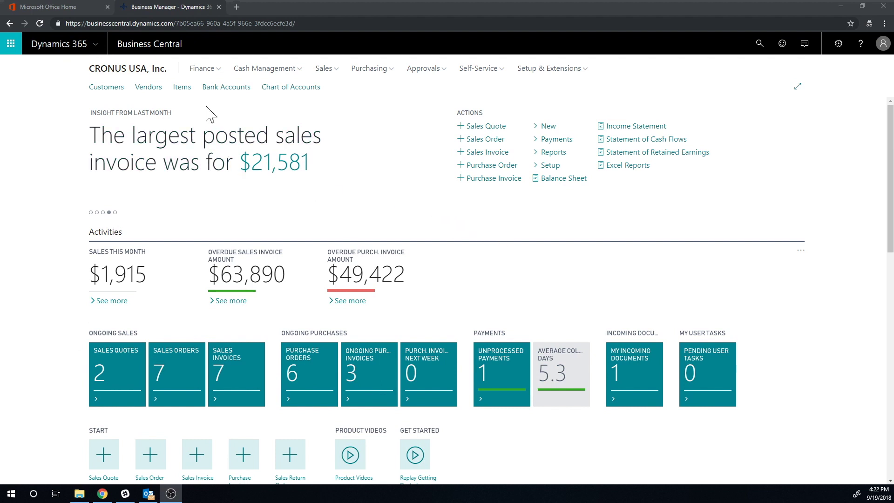
Set item 1001 iNECTA Coffee Mug's unit price to 5.00 and close its item card.
click(189, 89)
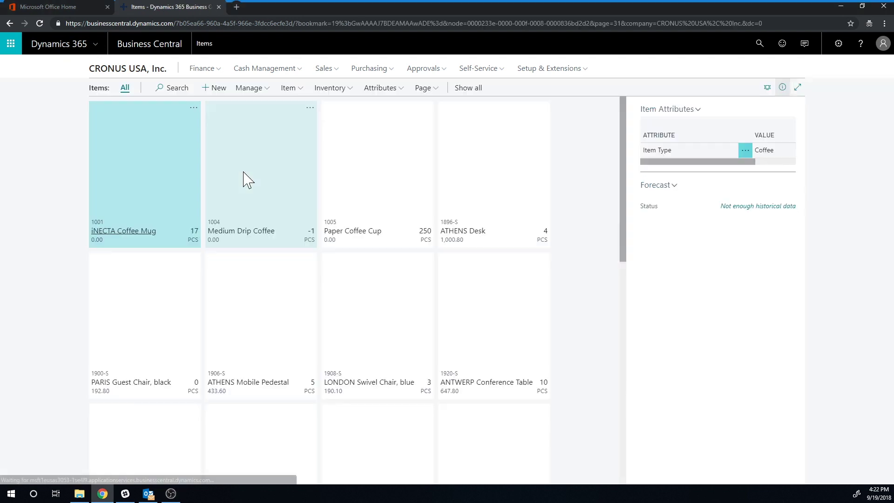
click(122, 251)
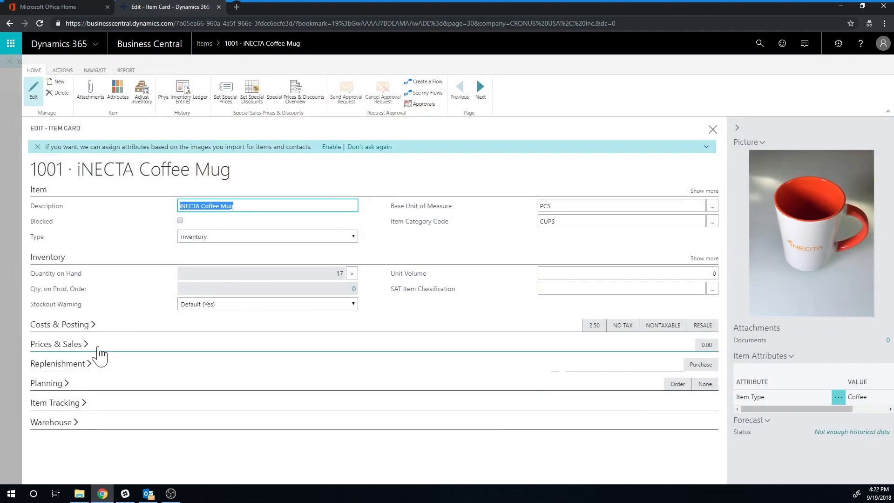
click(84, 344)
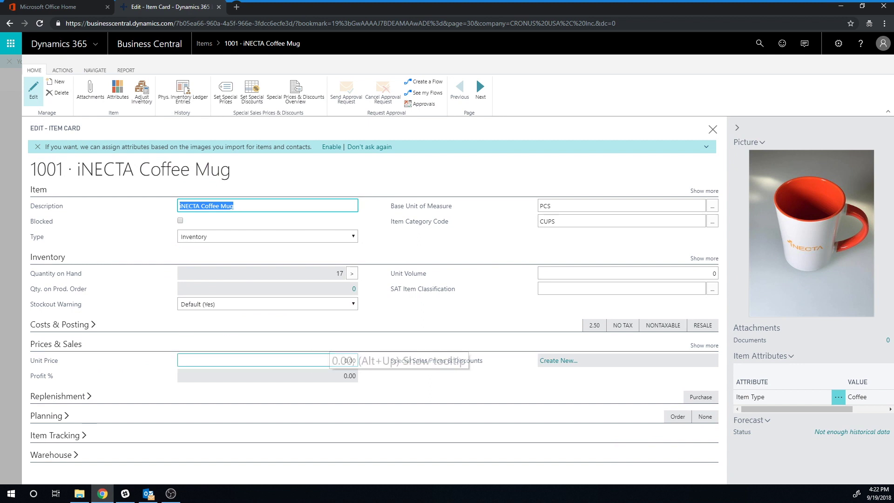
click(346, 360)
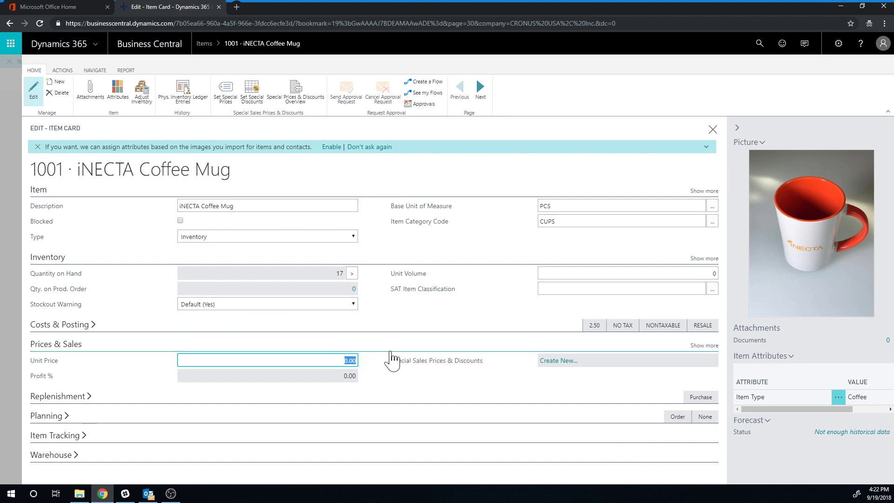
key(Tab)
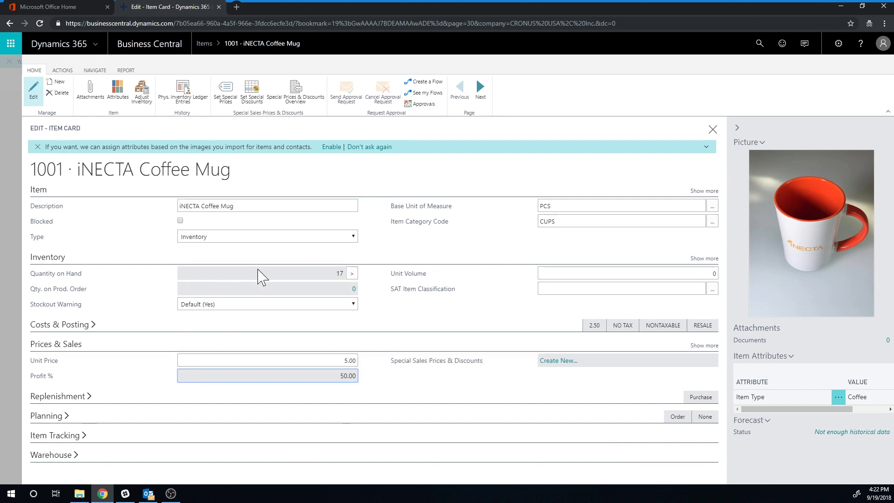
click(712, 130)
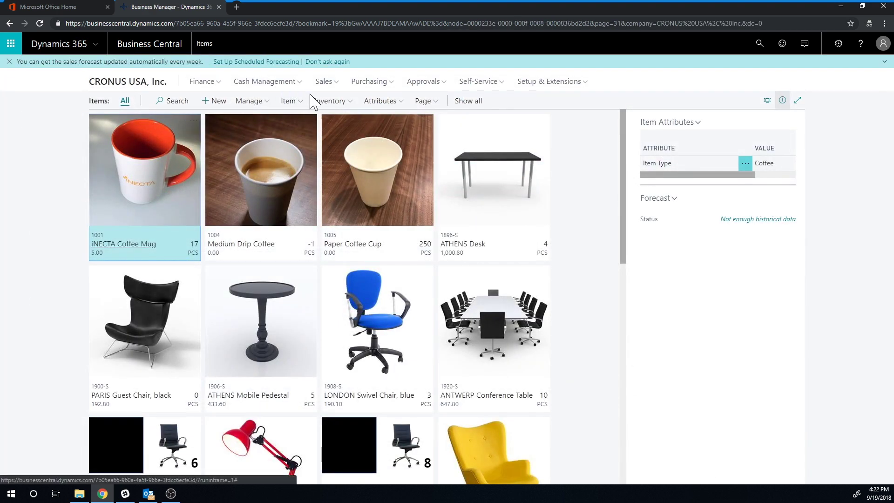
Create a new sales order with Adatum Corporation as the customer.
click(328, 83)
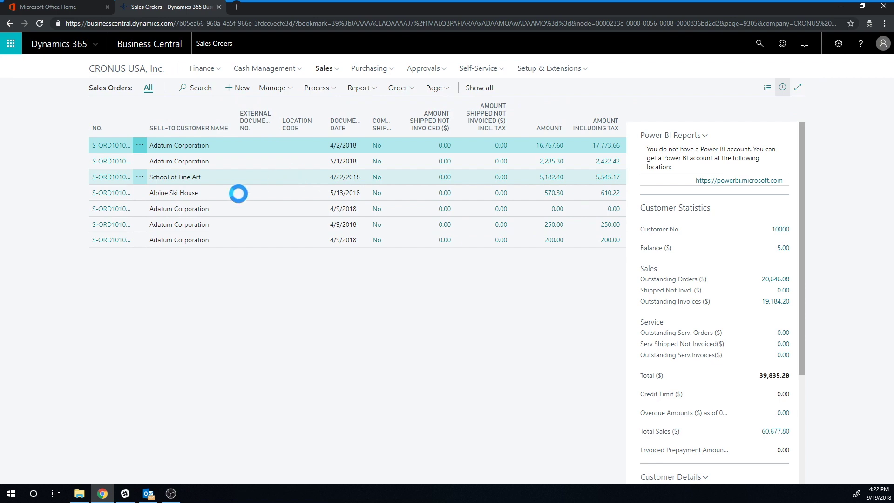
key(alt+n)
text(a)
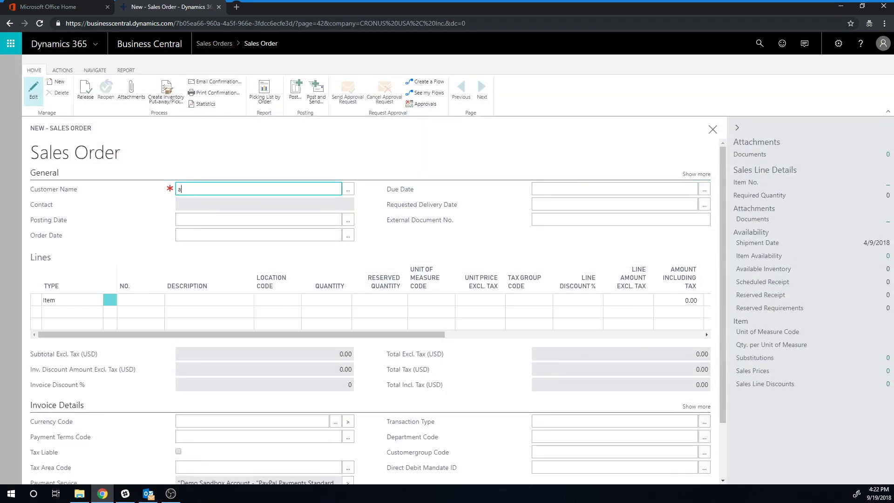
text(d)
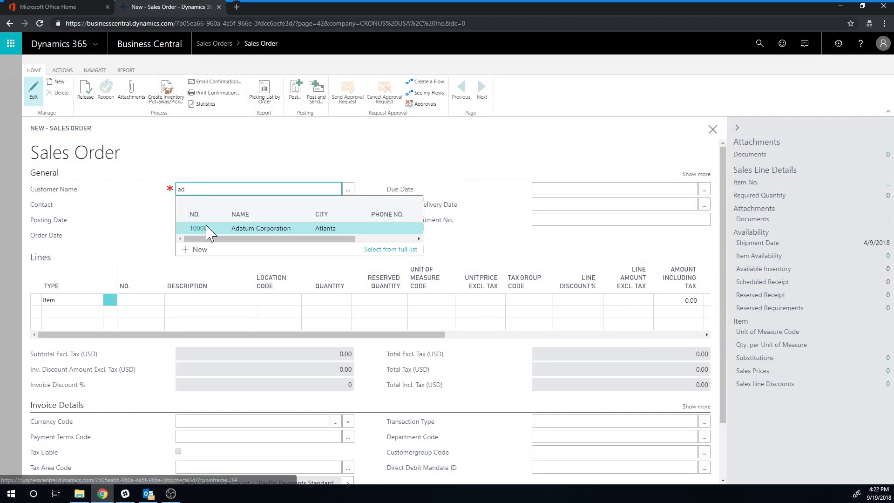
key(Return)
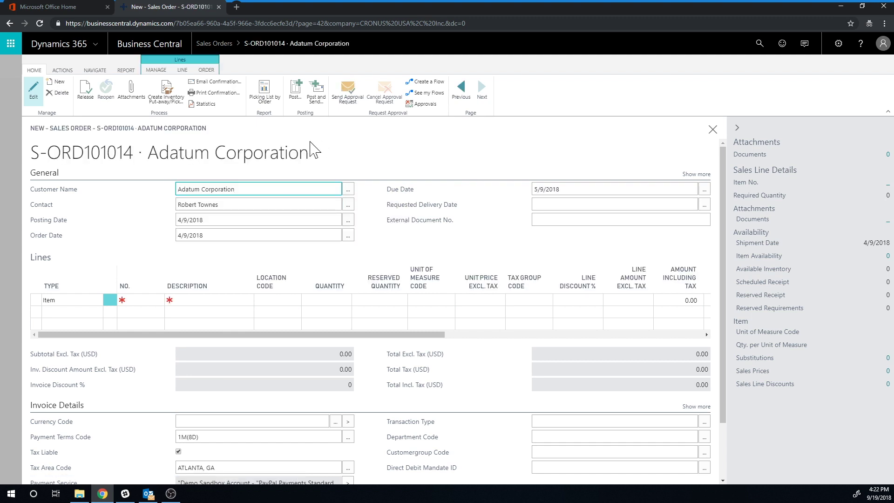
Add item 1001 iNECTA Coffee Mug on the first line, confirm its 5.00 price, and leave the order.
click(120, 299)
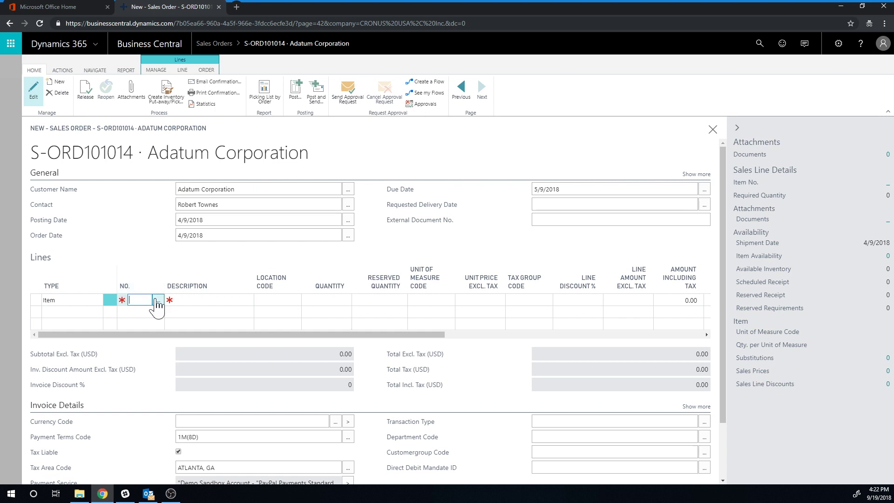
click(158, 300)
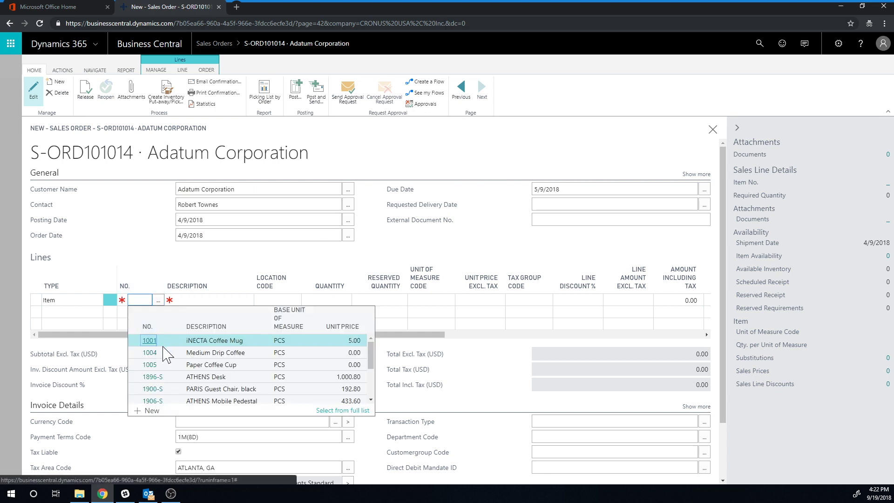
click(193, 340)
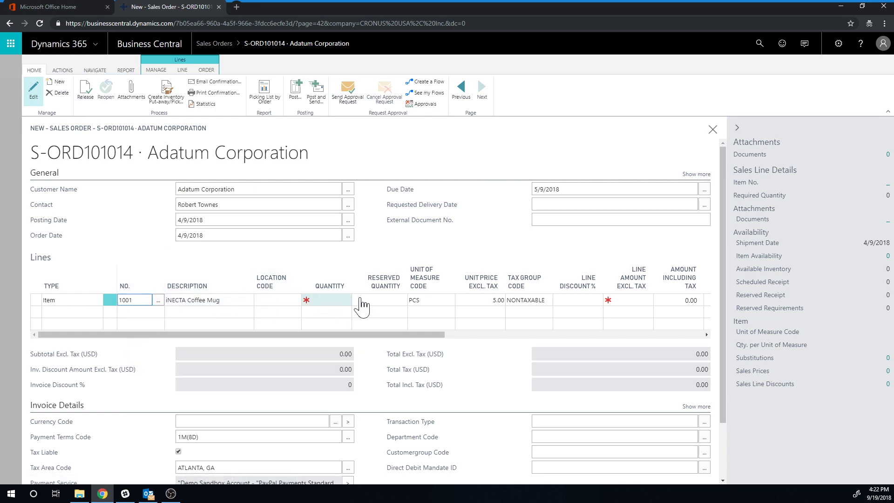
click(496, 300)
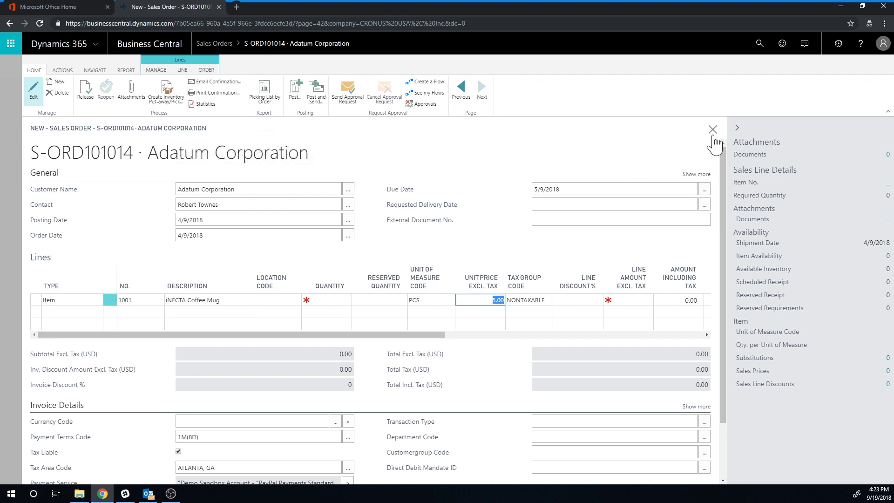
click(712, 129)
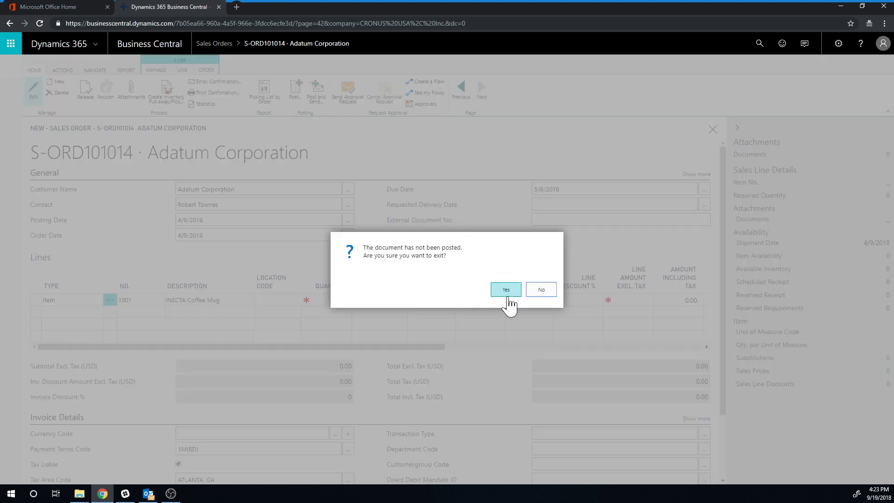
Exit the unposted order without posting, reopen item 1001's card, and start a new special price.
click(506, 293)
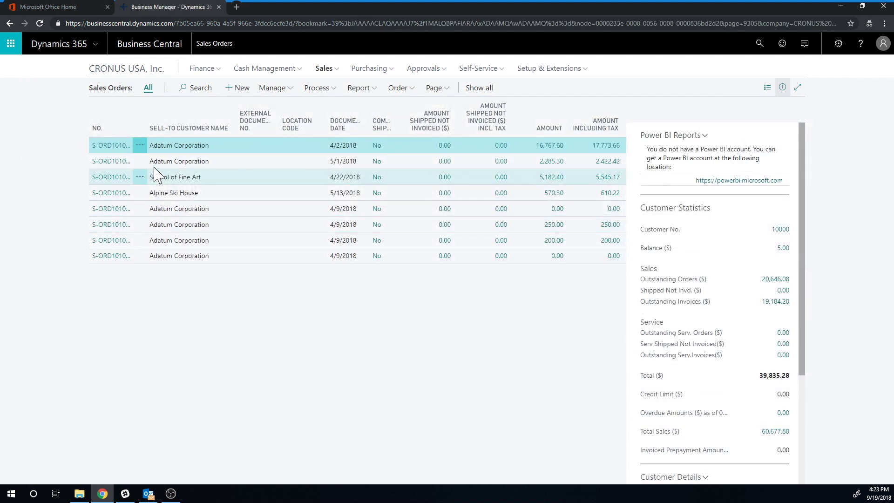
click(142, 71)
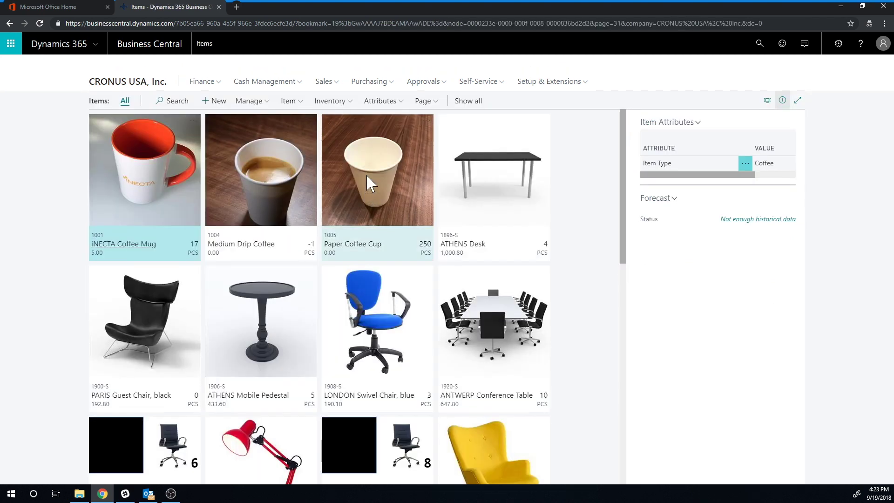
click(130, 245)
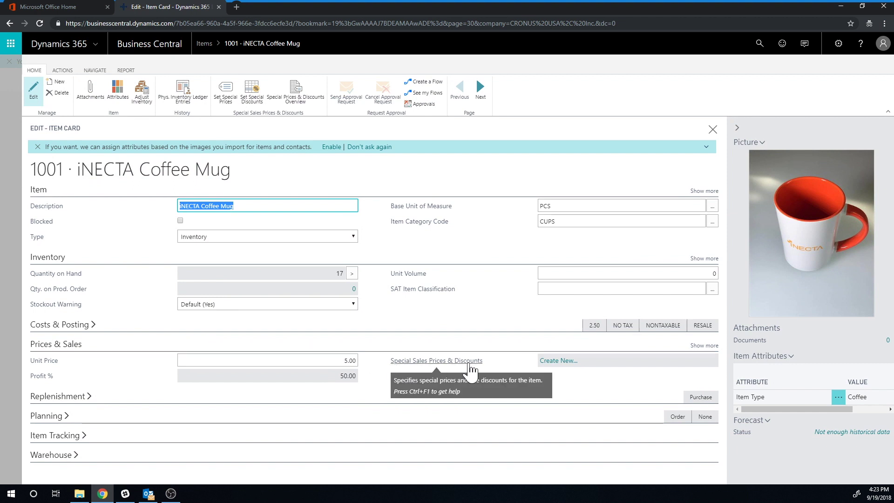
click(555, 362)
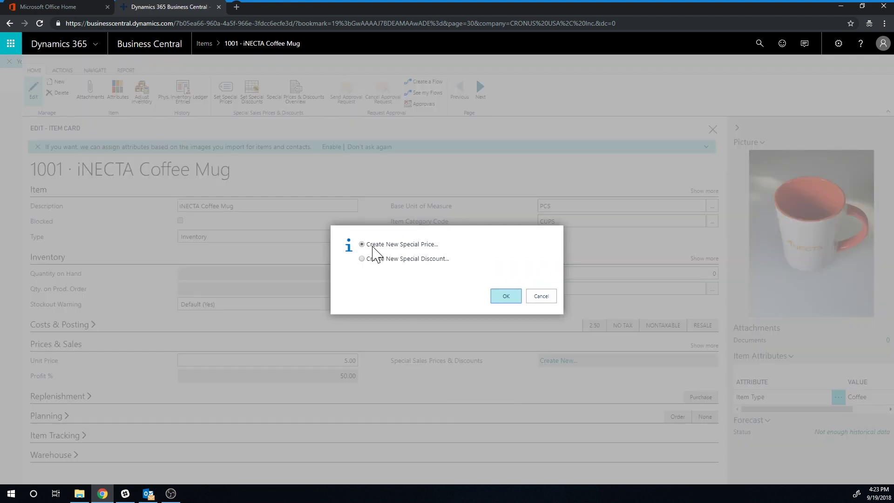
Add a special price row with sales type Customer and sales code Adatum Corporation.
click(506, 297)
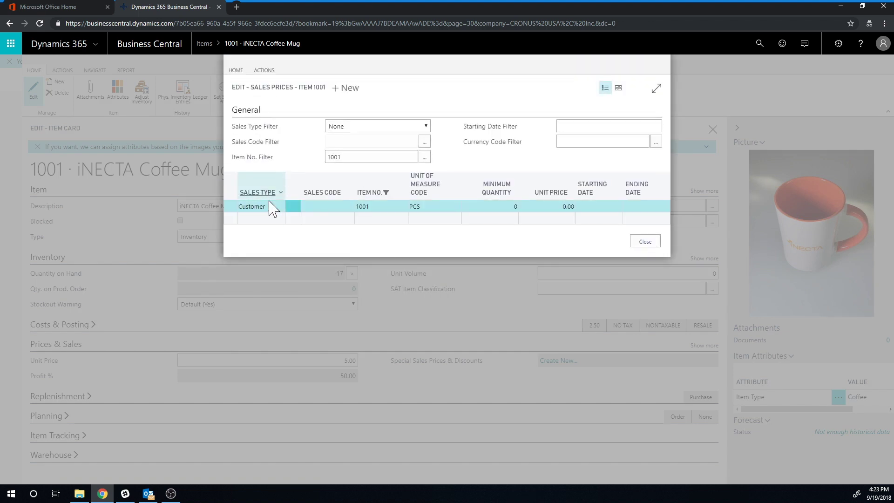
click(276, 210)
click(279, 208)
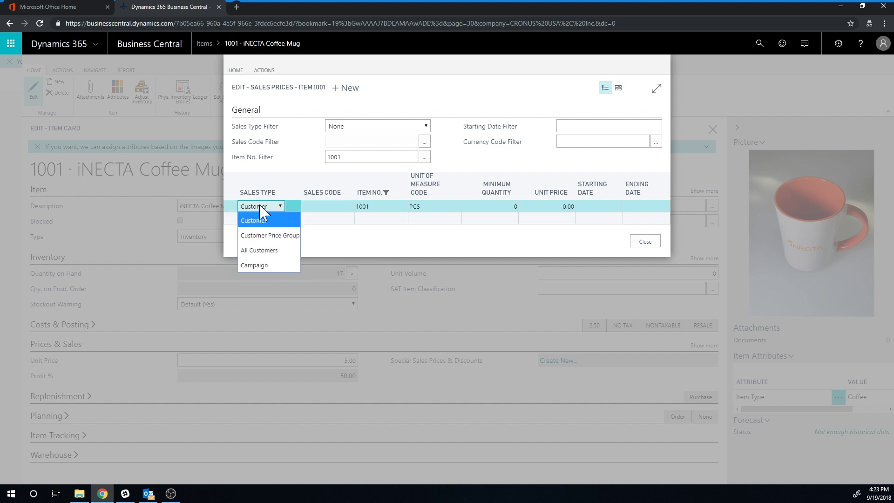
click(255, 216)
key(Tab)
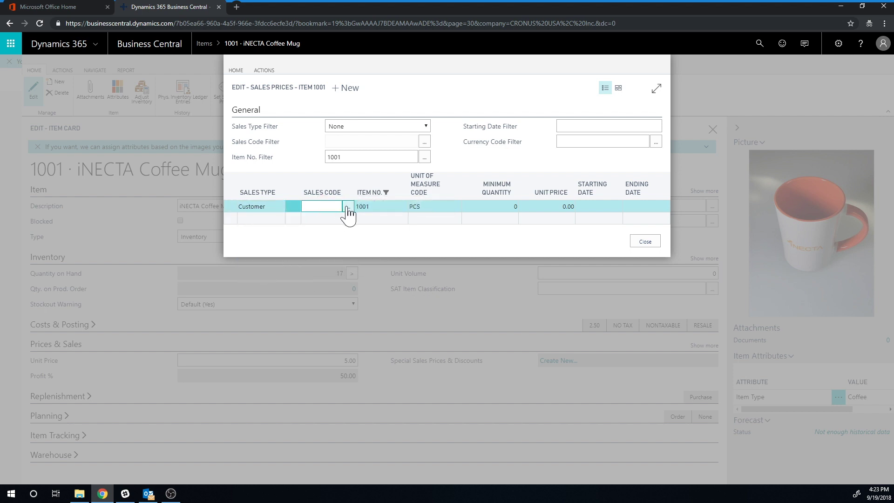
click(348, 207)
click(402, 246)
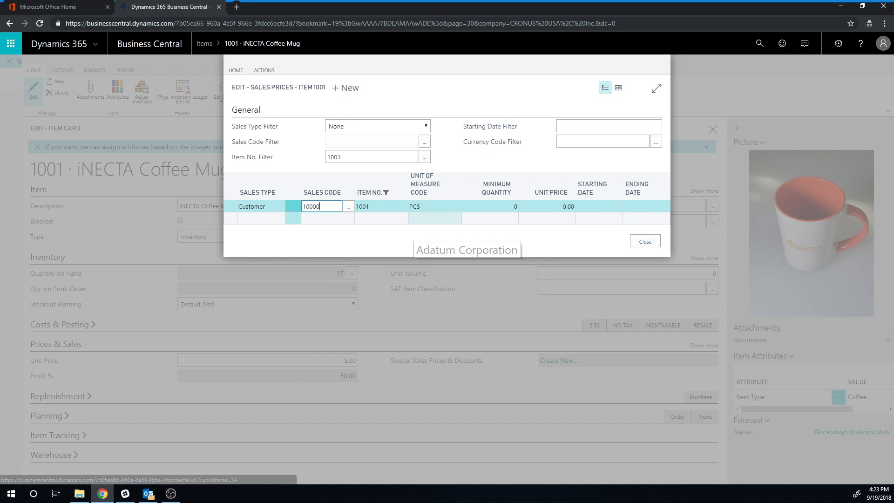
Give that row a unit price of 4.00 and close the sales prices list.
click(498, 206)
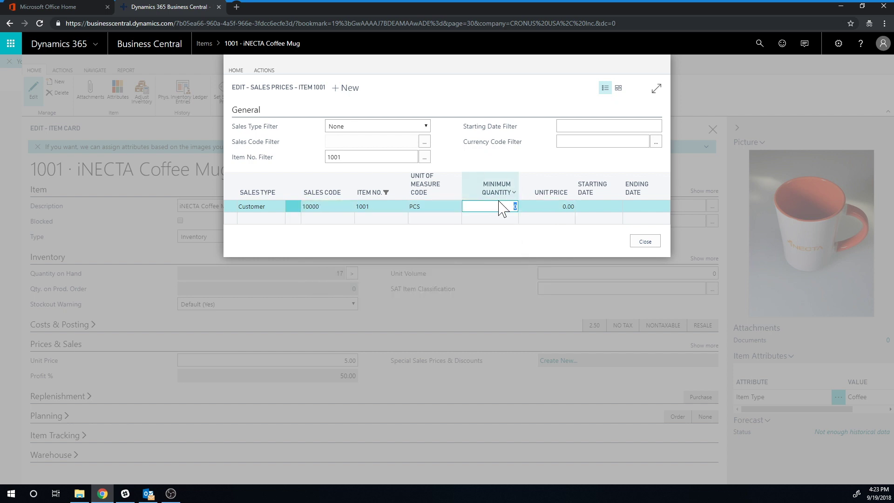
key(Tab)
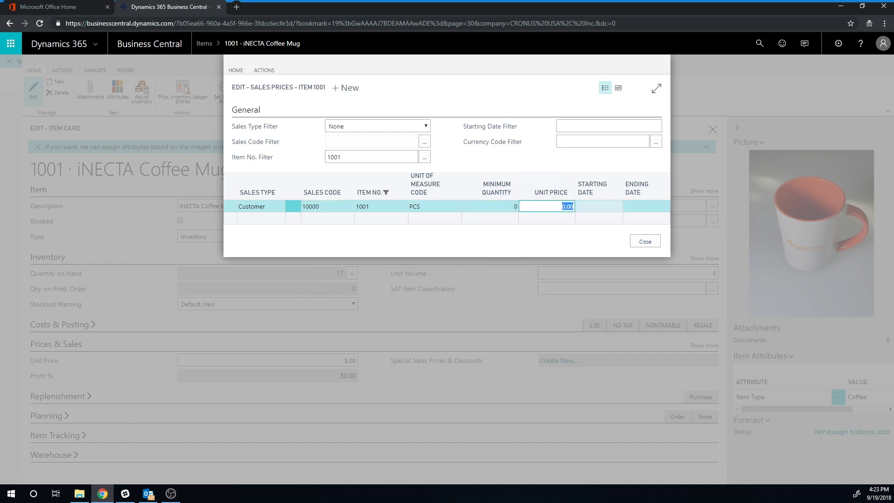
text(4)
key(Tab)
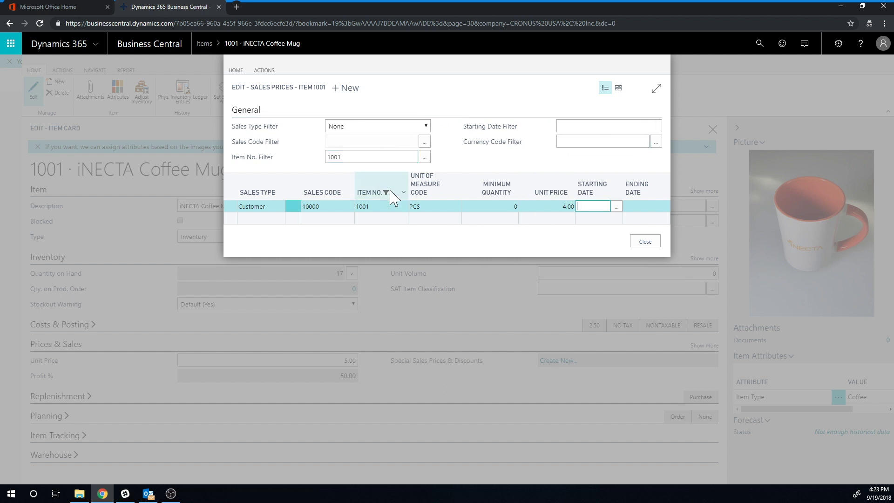
click(645, 241)
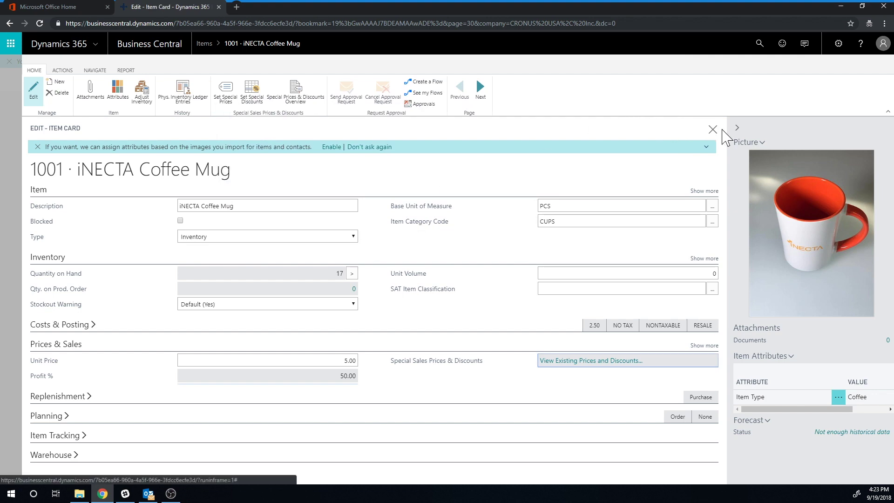
Close the item card and open the latest Adatum Corporation order from Sales Orders.
click(712, 129)
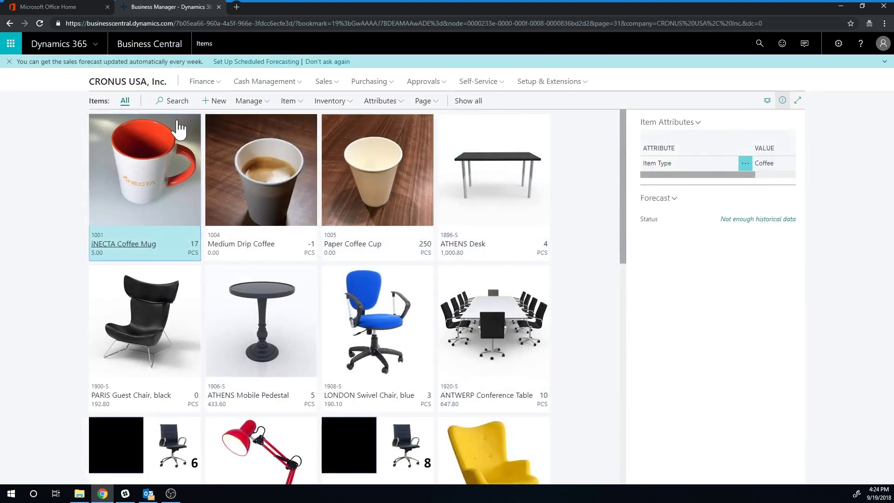
click(324, 82)
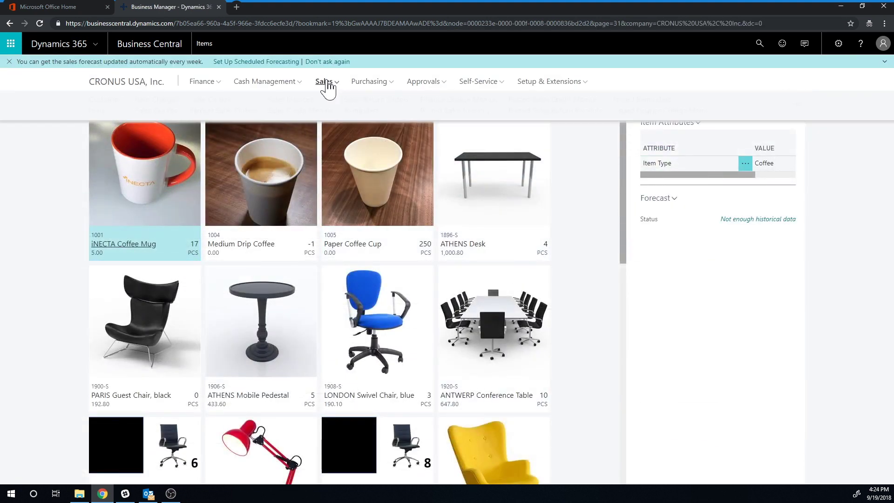
click(205, 100)
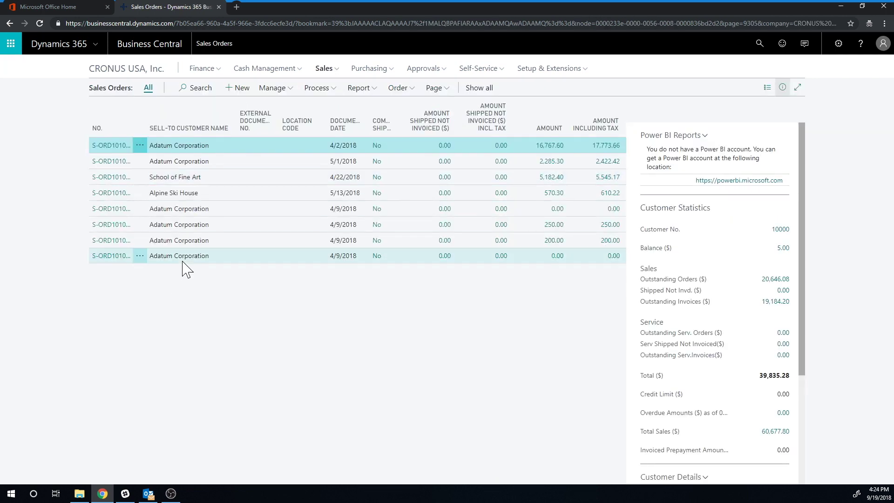
click(185, 260)
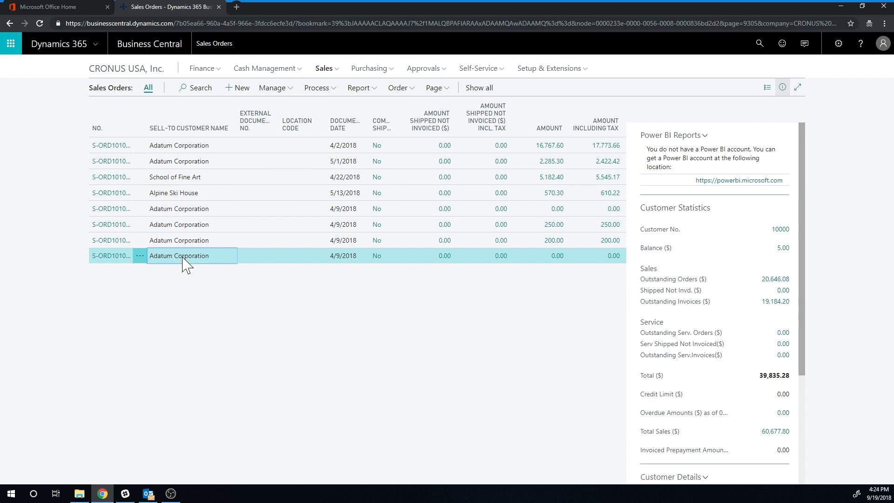
click(100, 263)
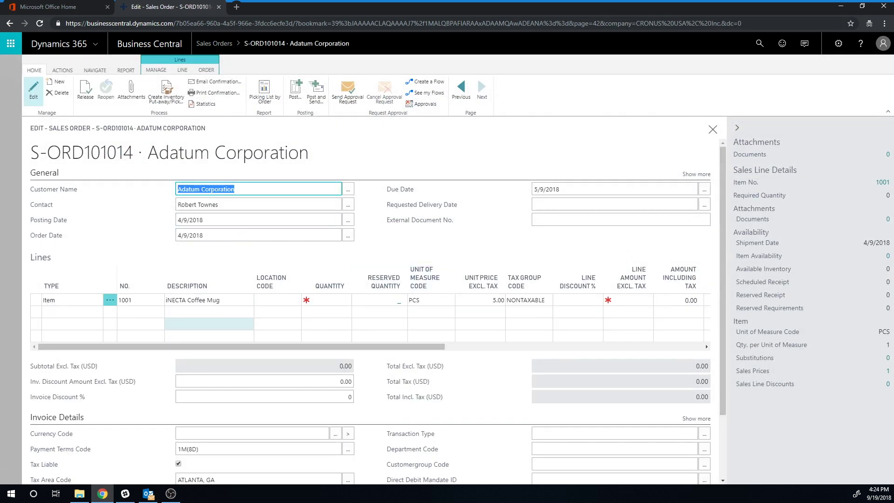
Add a new line for item 1001, which fills in at the 4.00 special price.
click(140, 312)
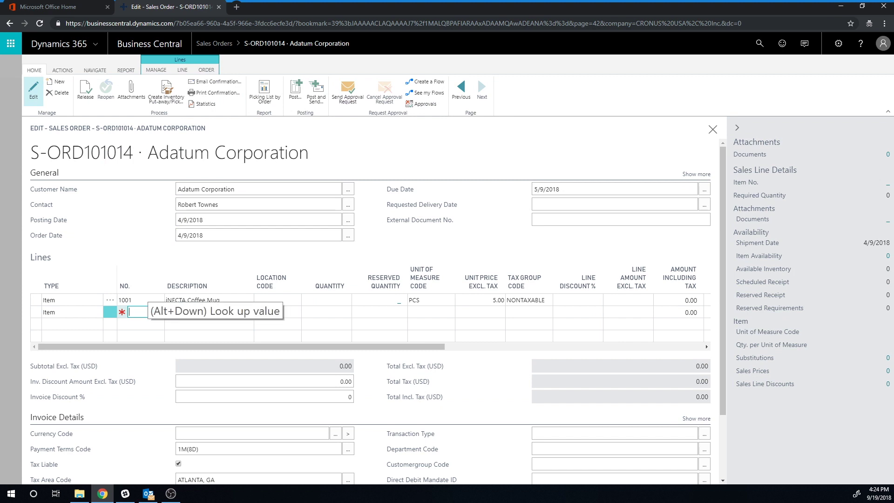
text(1001)
key(Tab)
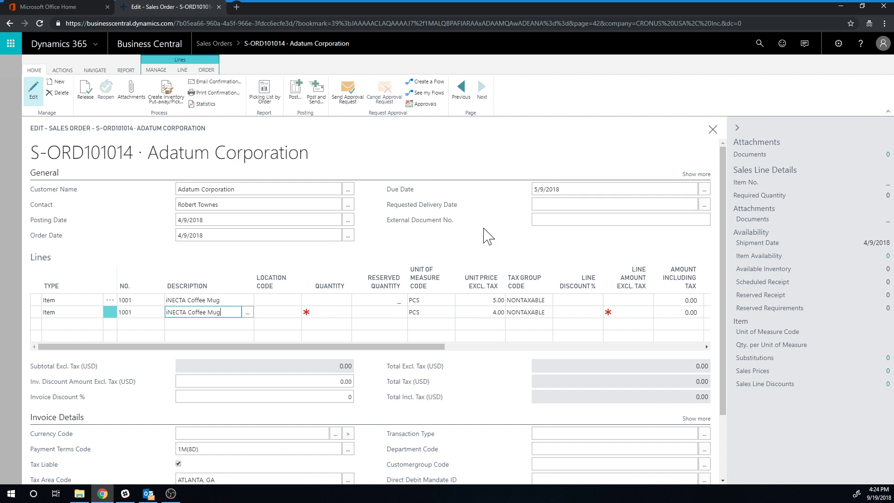
scroll(463, 261, down, 3)
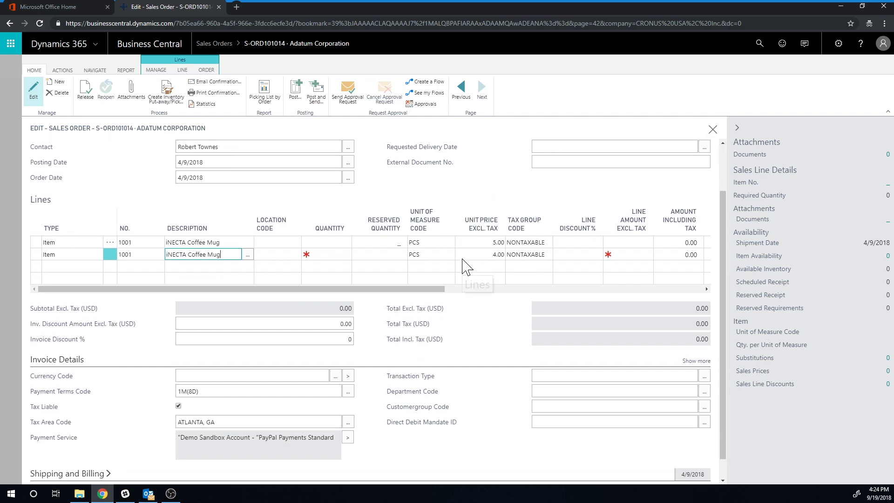
scroll(468, 273, up, 3)
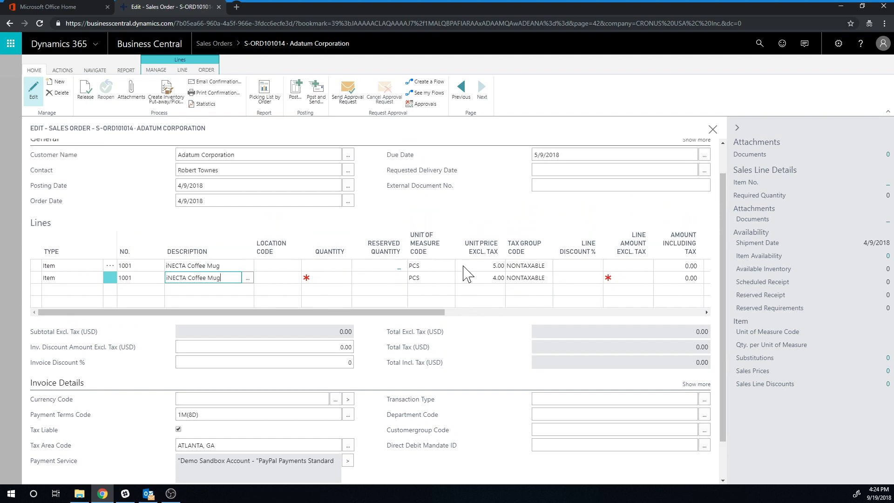